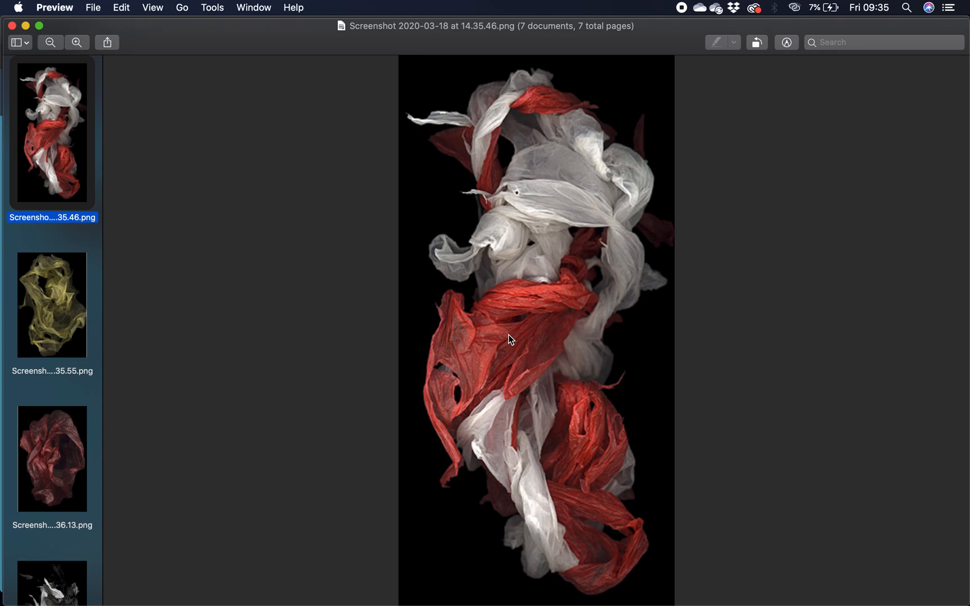
Step: Look through the seven reference photos of crumpled fabric in Preview, from the first to the last
key(Down)
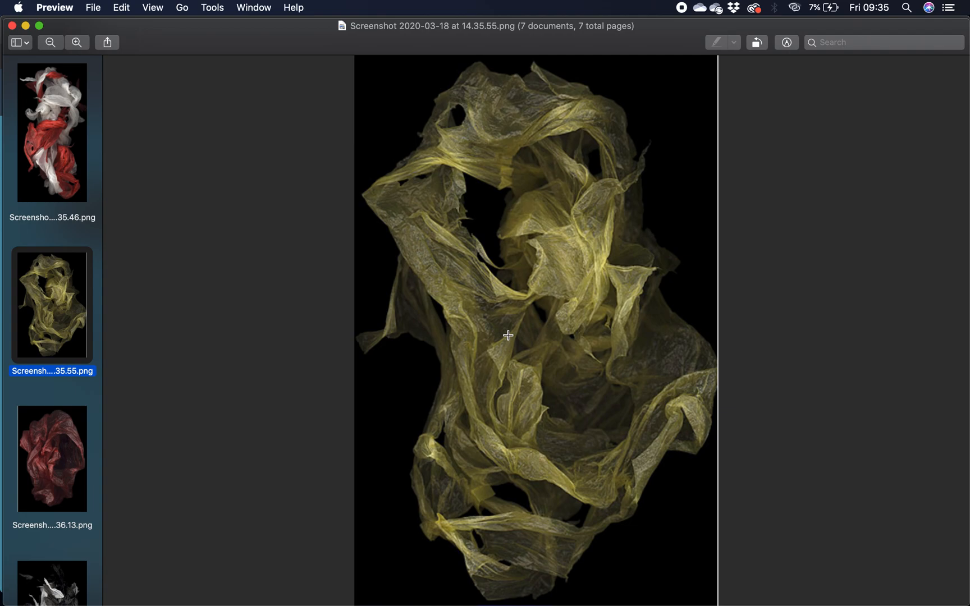
key(Down)
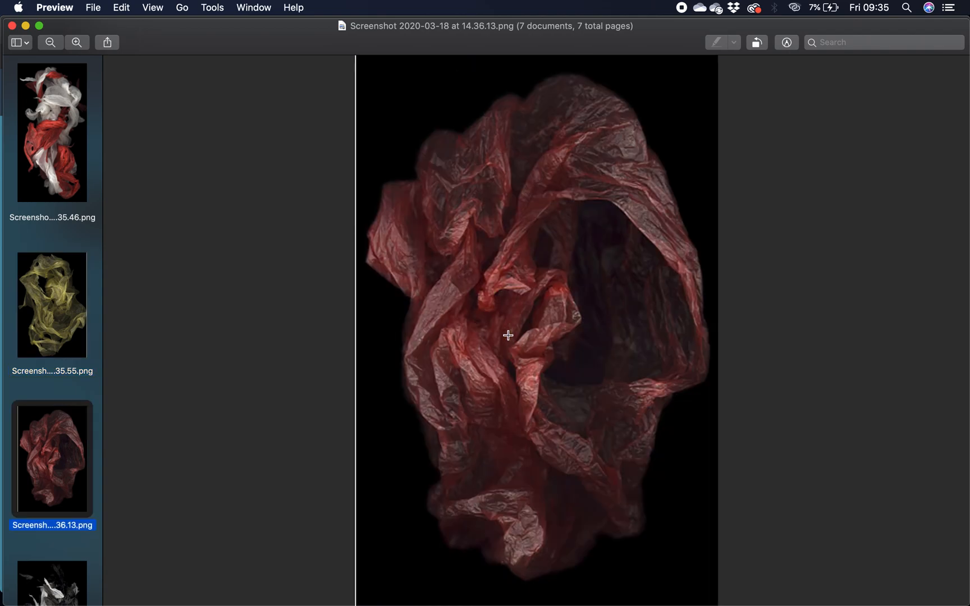
key(Down)
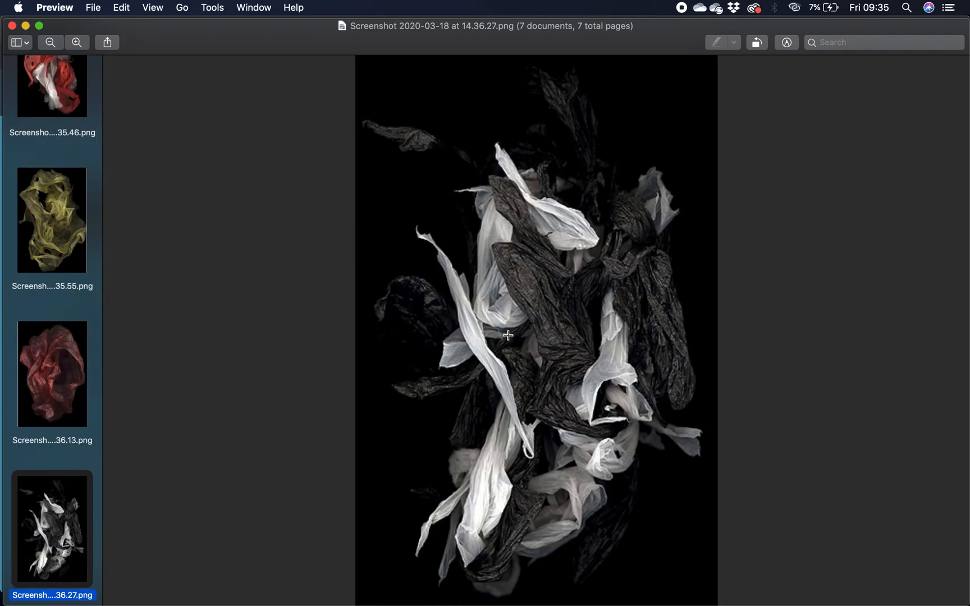
key(Down)
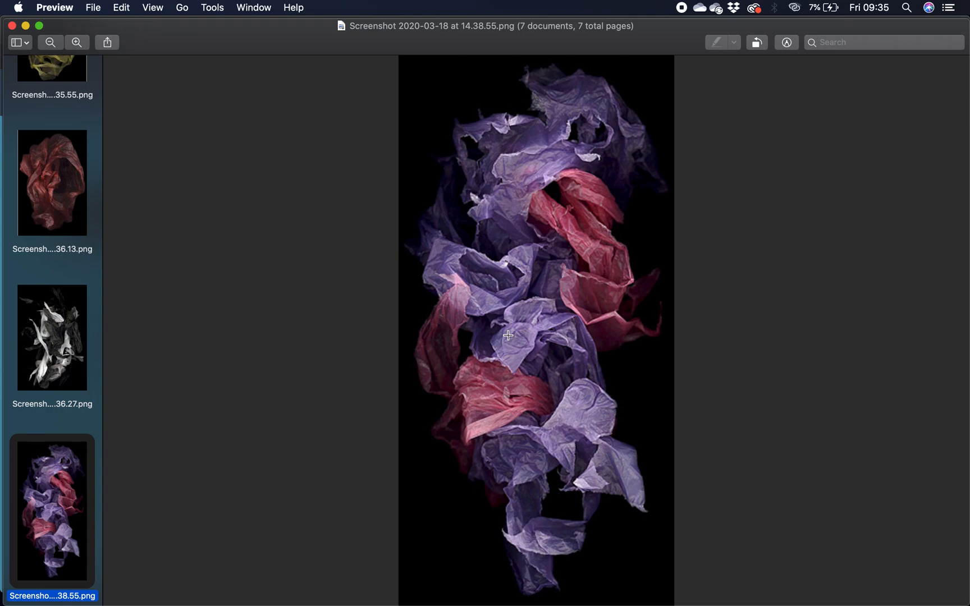
key(Down)
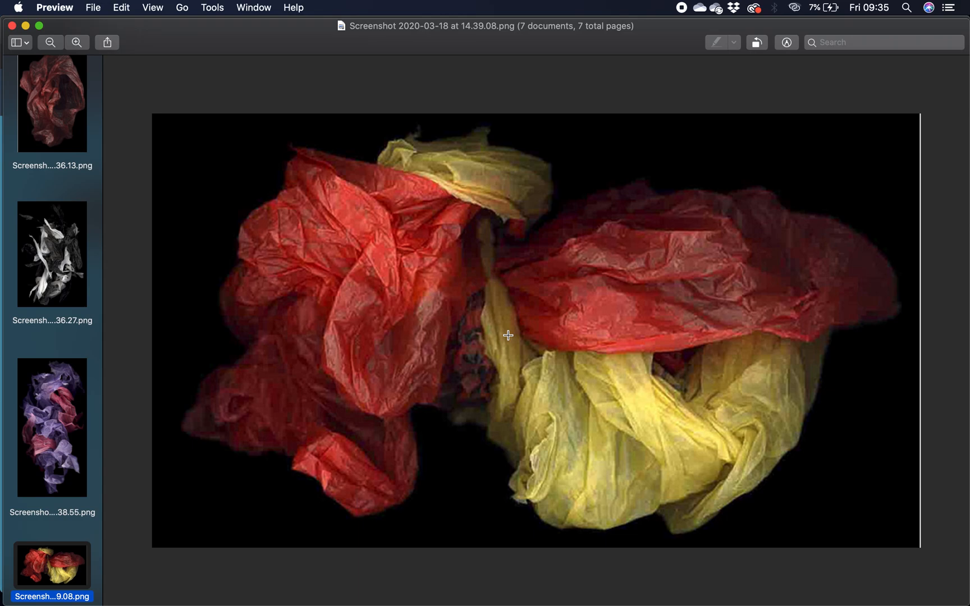
key(Down)
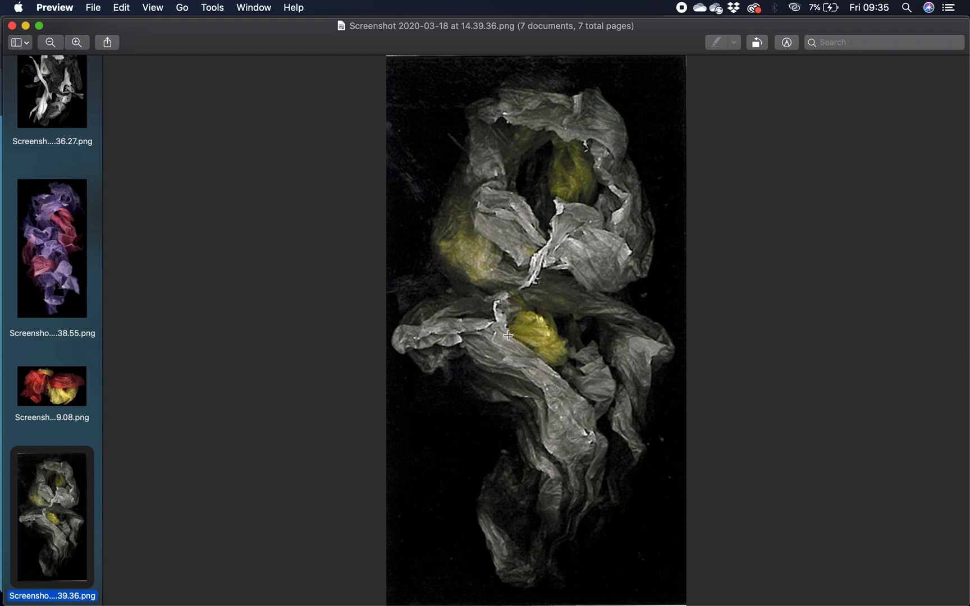
Step: Switch to Chrome and launch the Pixlr X editor from the Pixlr home page
key(super+Tab)
key(super+Tab)
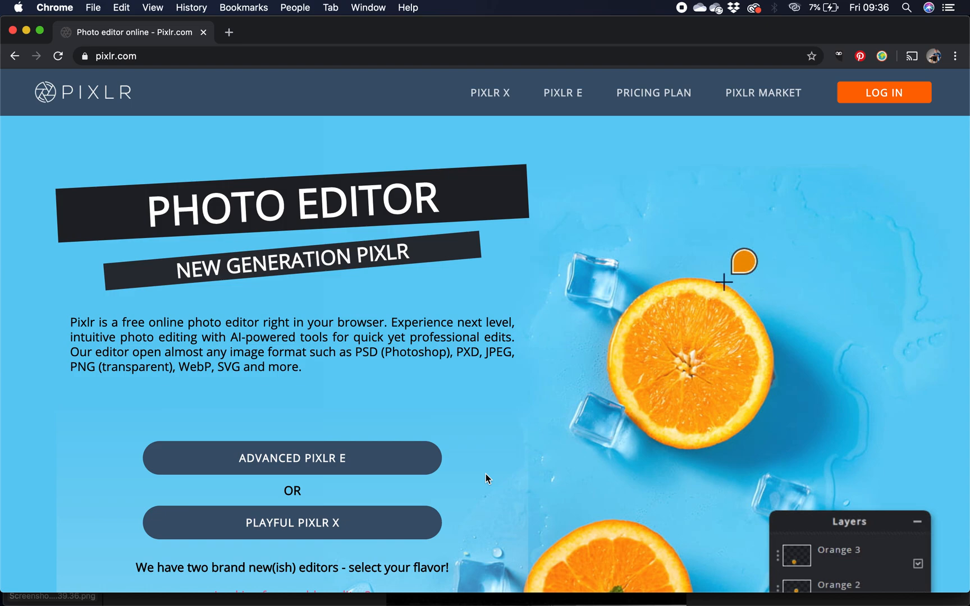
click(308, 529)
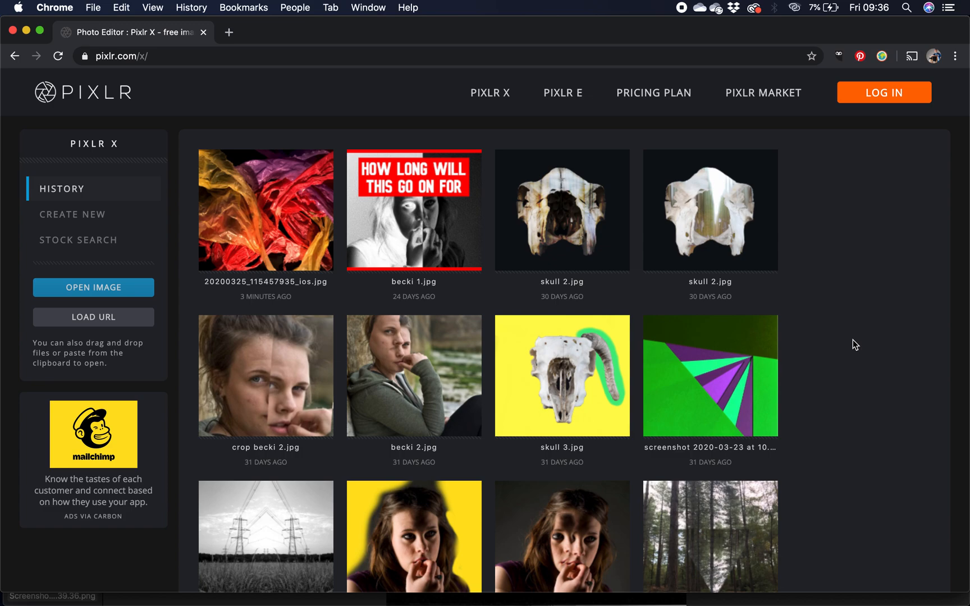
Step: Start opening an image from the computer and show the folder's files as icons
mouse_move(429, 257)
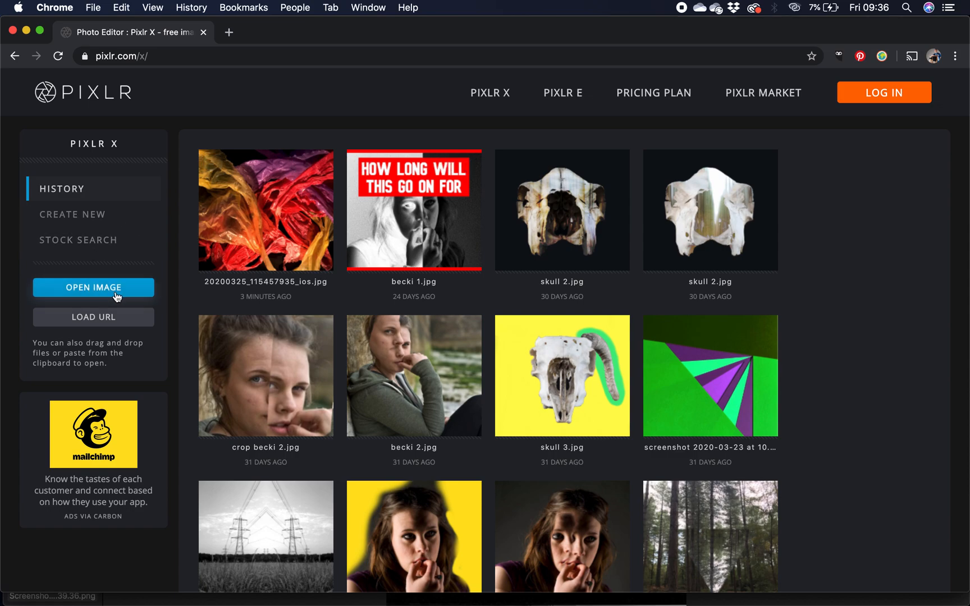
click(97, 291)
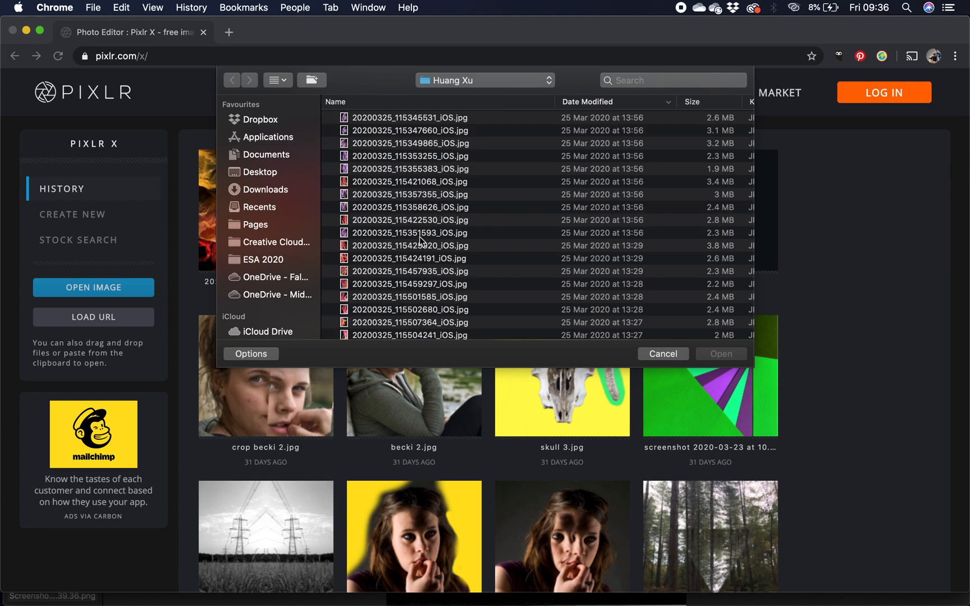
click(277, 79)
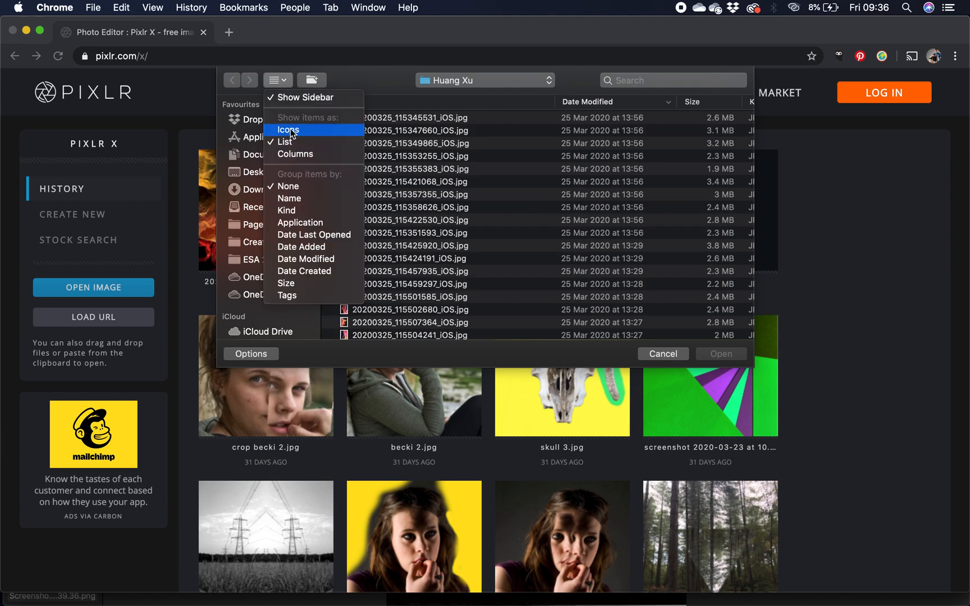
click(288, 130)
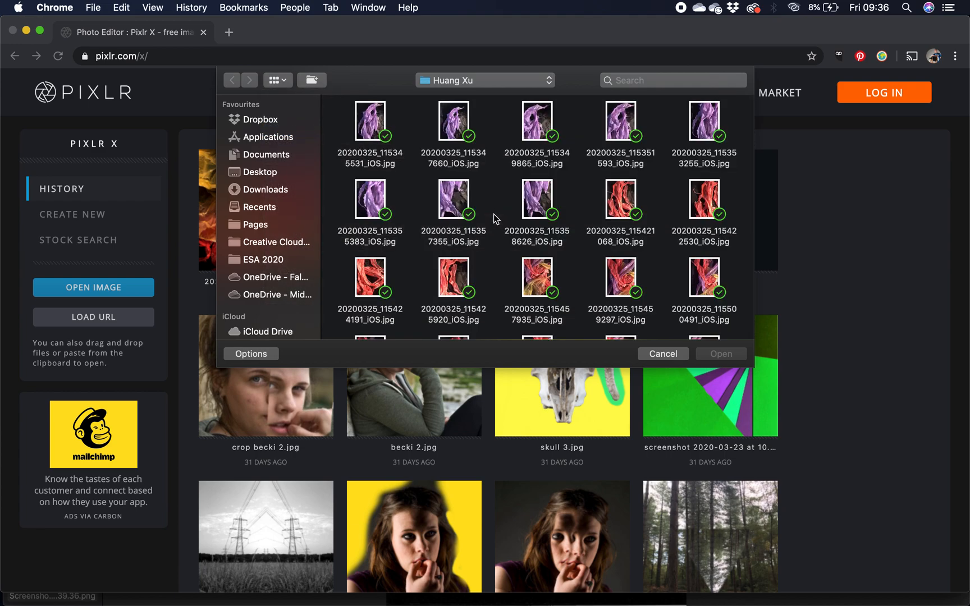
Step: Preview 20200325_115457935_iOS.jpg at large size, then open it with the Full HD pre-resize of 1920 x 1440
scroll(493, 214, down, 3)
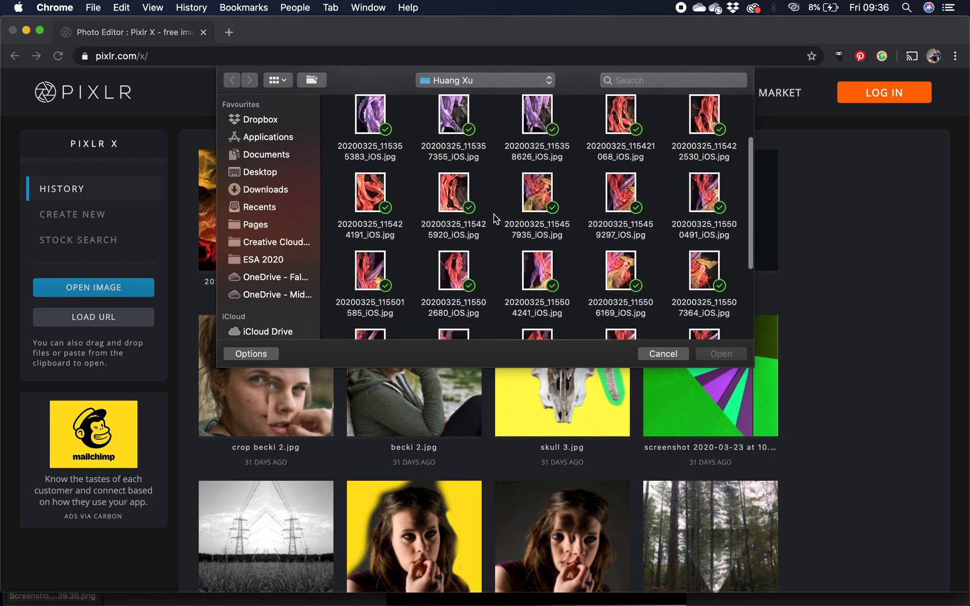
click(532, 200)
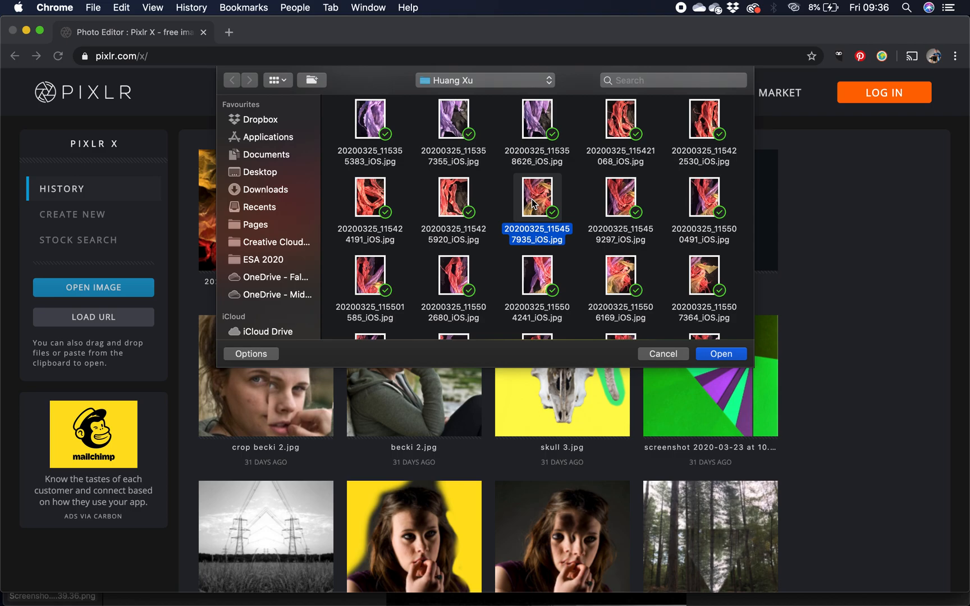
key(space)
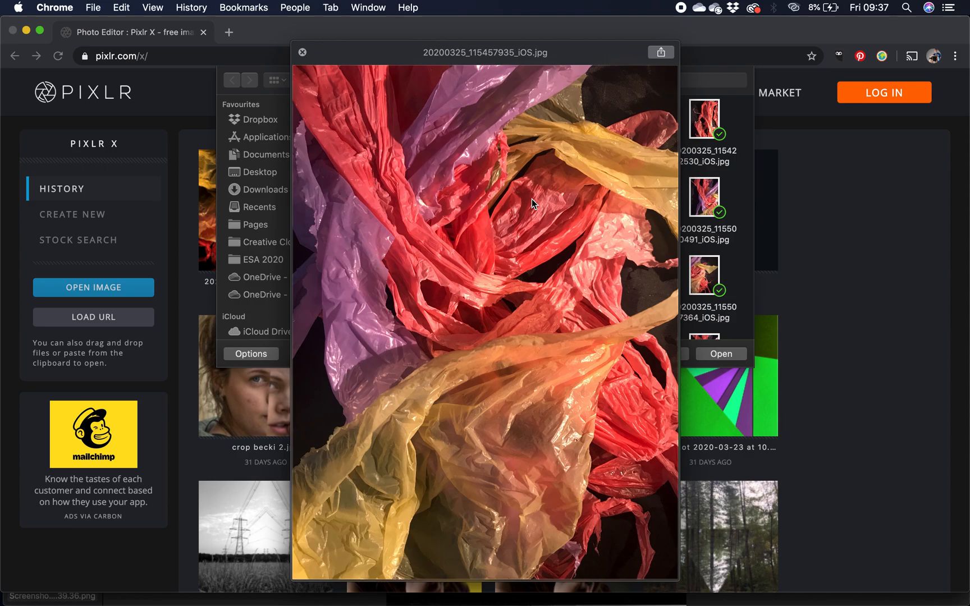
key(space)
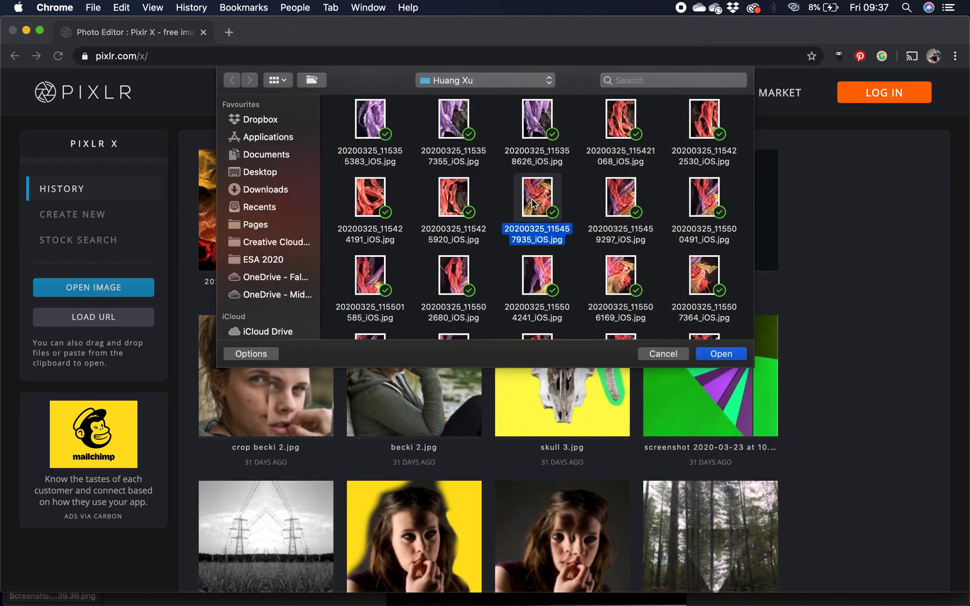
click(720, 354)
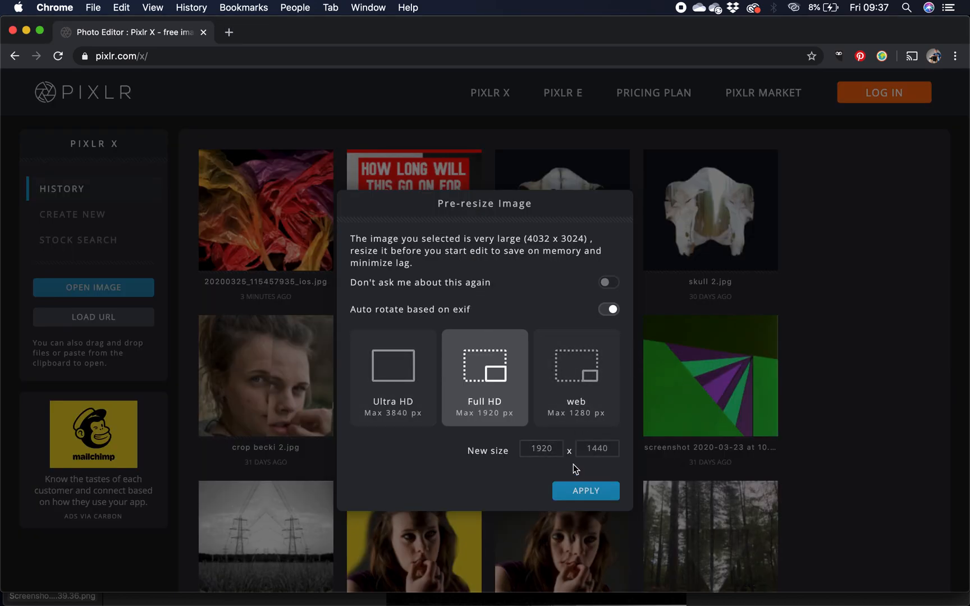
click(586, 491)
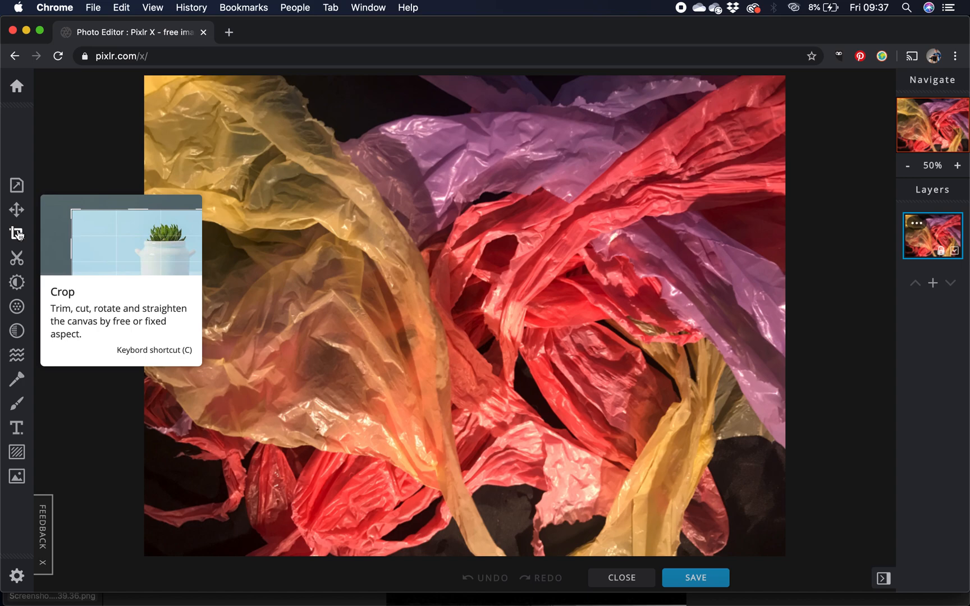
Step: Crop the photo to about 1808 x 1111 pixels, trimming its edges
click(17, 233)
mouse_move(243, 90)
mouse_down()
mouse_move(357, 185)
mouse_move(245, 90)
mouse_up()
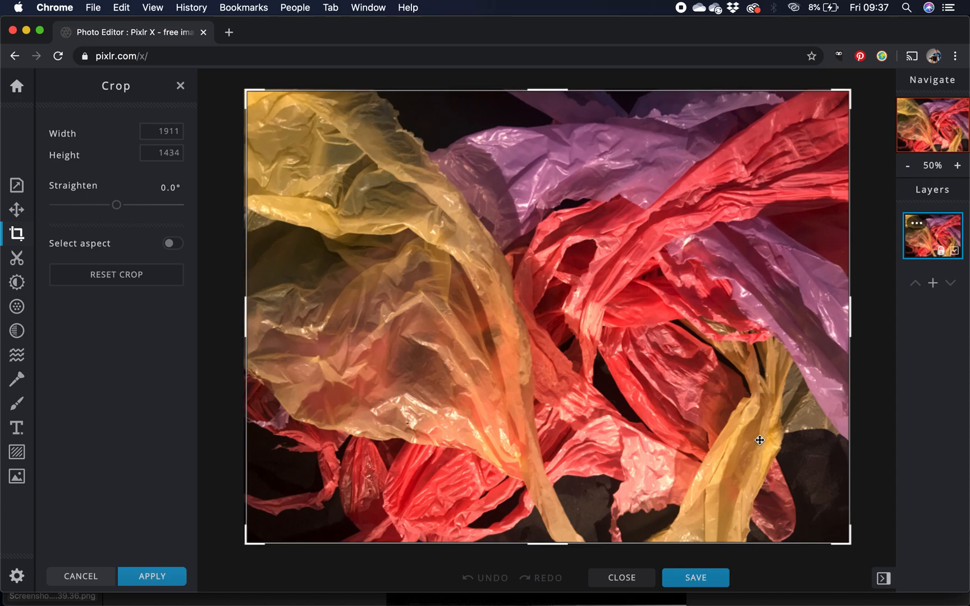
drag(849, 543, 830, 442)
drag(736, 389, 721, 412)
drag(548, 273, 571, 332)
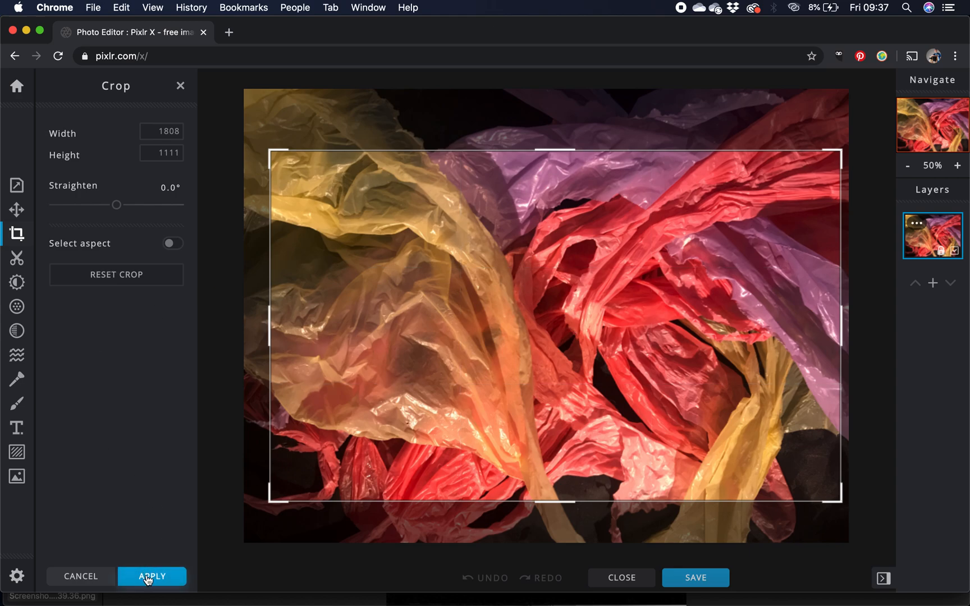
click(148, 578)
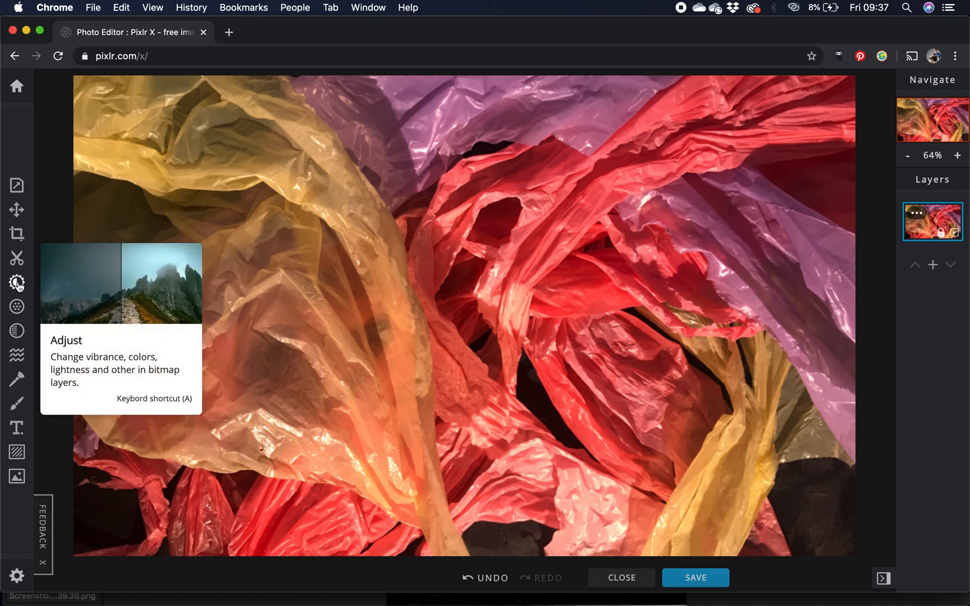
Step: Open the Adjust settings and view the purple and red reference photo in Preview, returning to the editor
click(17, 283)
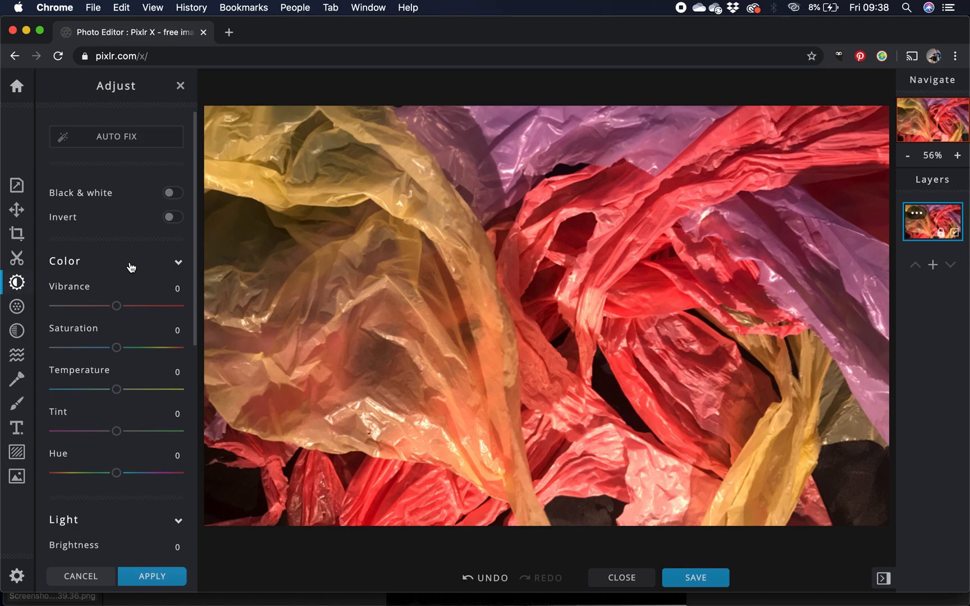
key(super+Tab)
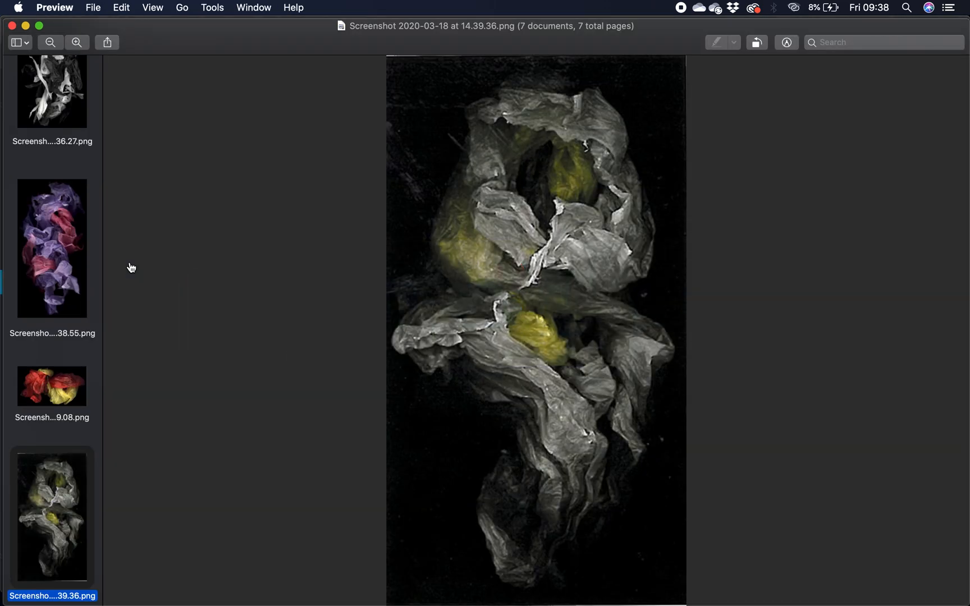
click(50, 245)
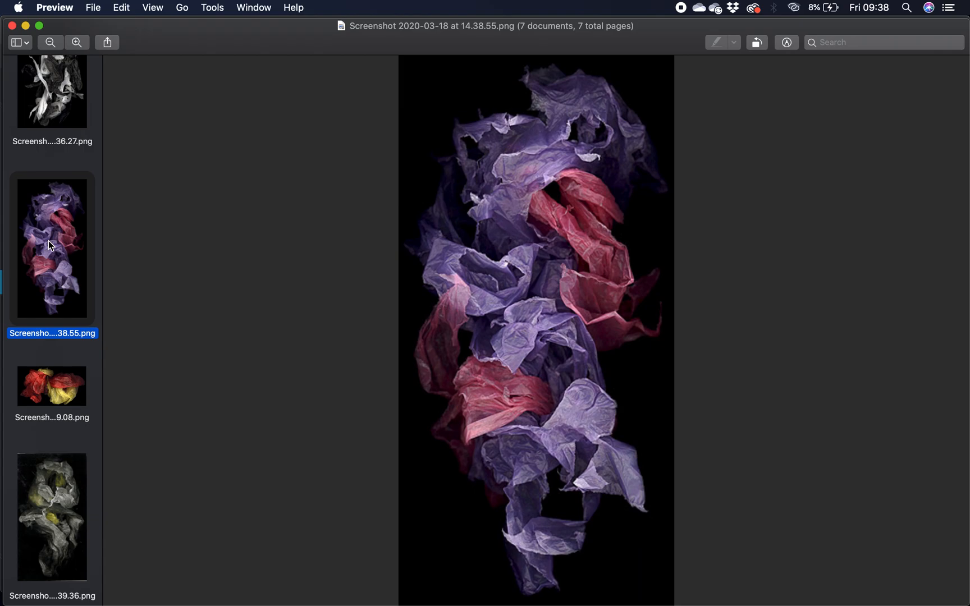
key(super+Tab)
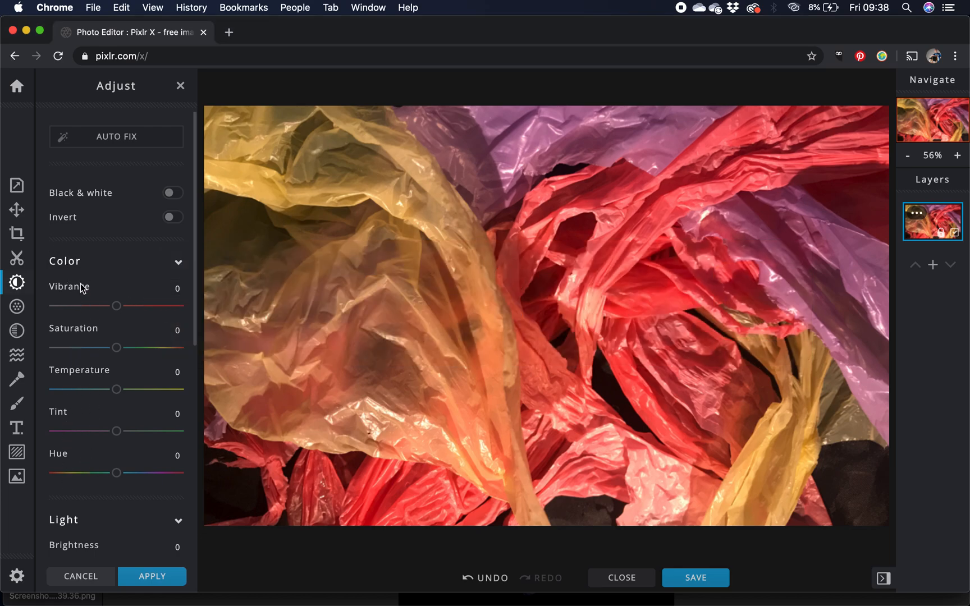
Step: Try a strong desaturation of the photo, then settle on a saturation of -12 and a vibrance of 50
drag(115, 348, 108, 351)
drag(109, 350, 74, 354)
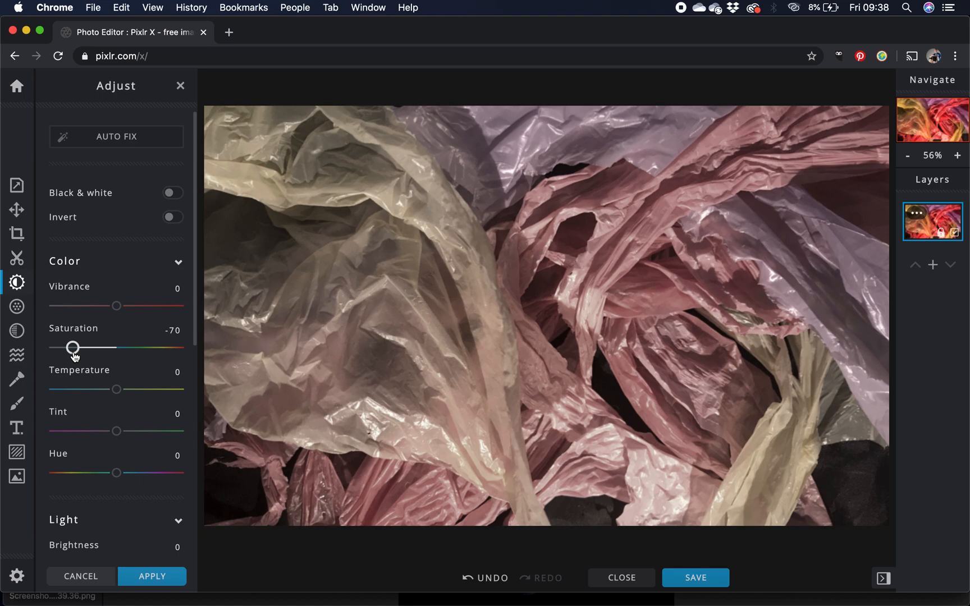
drag(74, 355, 110, 359)
drag(116, 306, 148, 309)
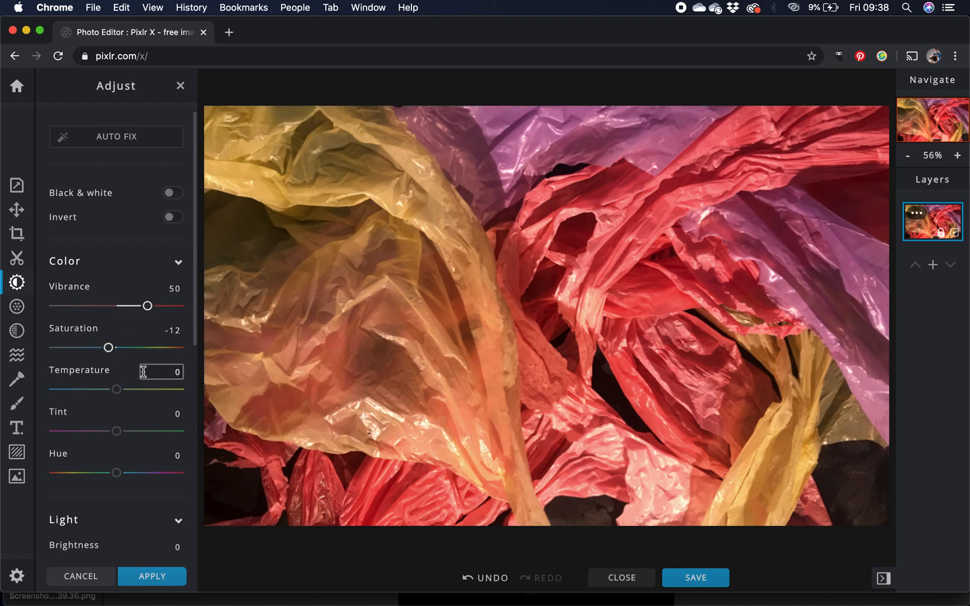
Step: Set the photo's black level to 50 and apply the adjustments
scroll(143, 373, down, 6)
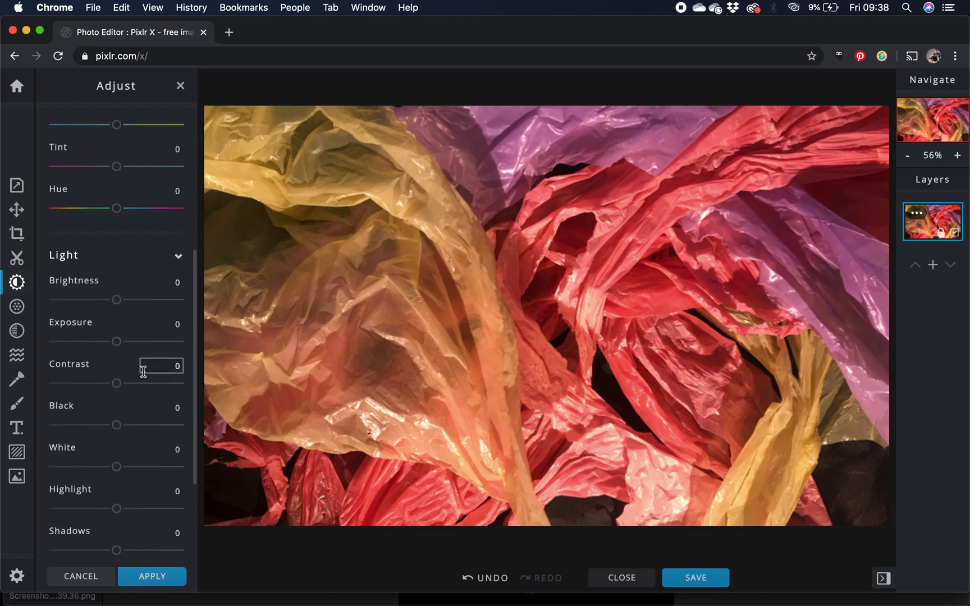
scroll(144, 376, down, 1)
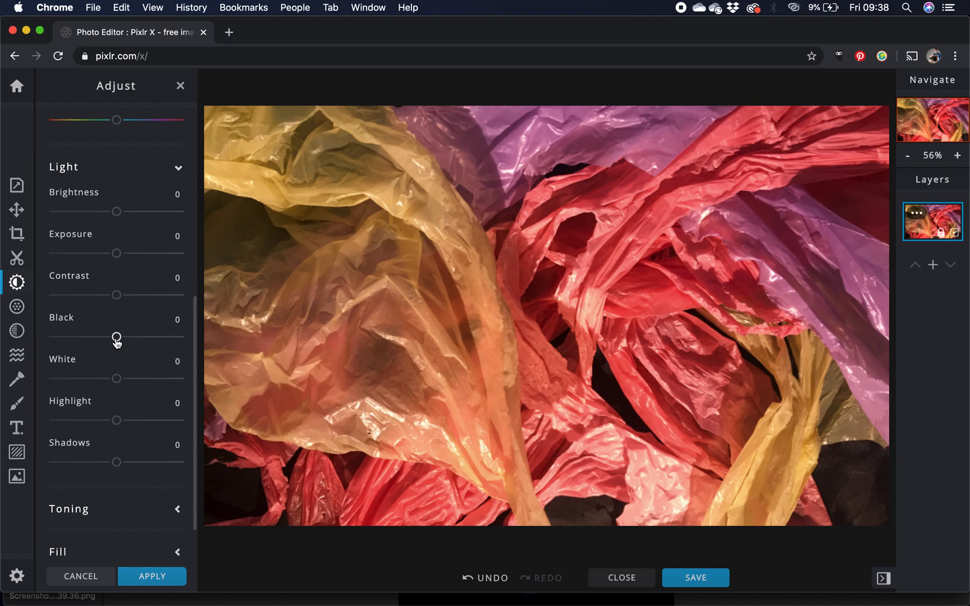
drag(117, 339, 147, 337)
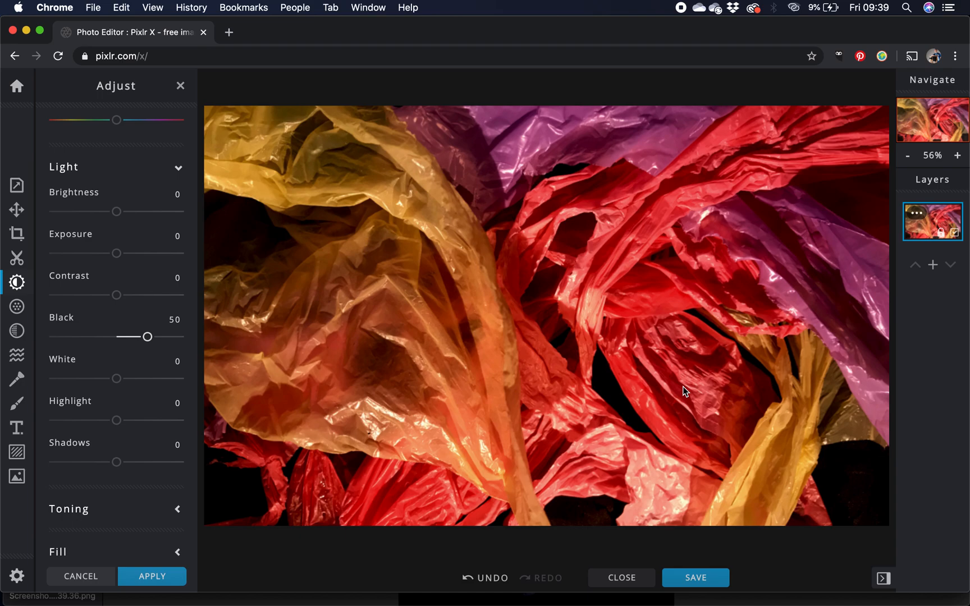
key(super+shift+3)
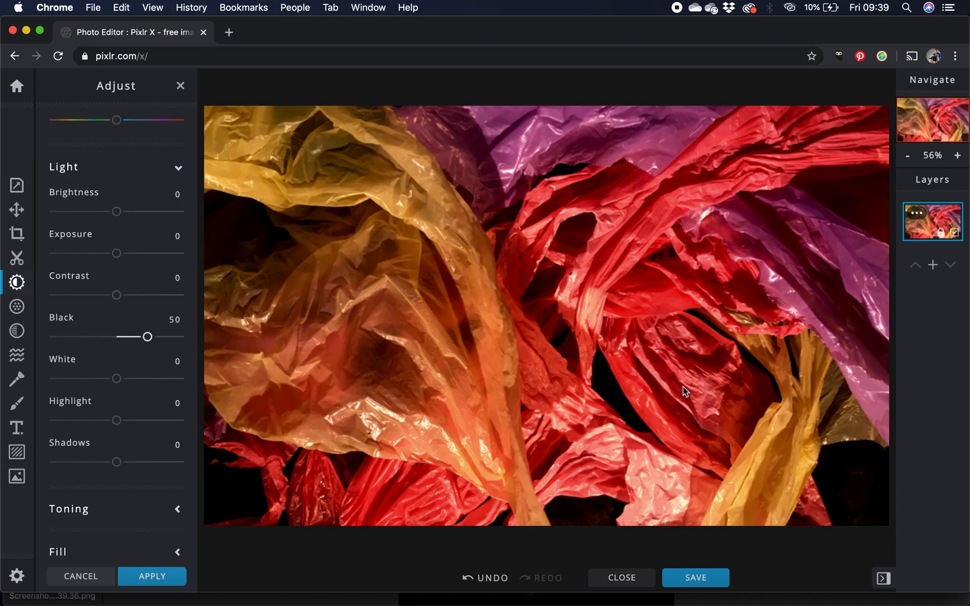
click(157, 577)
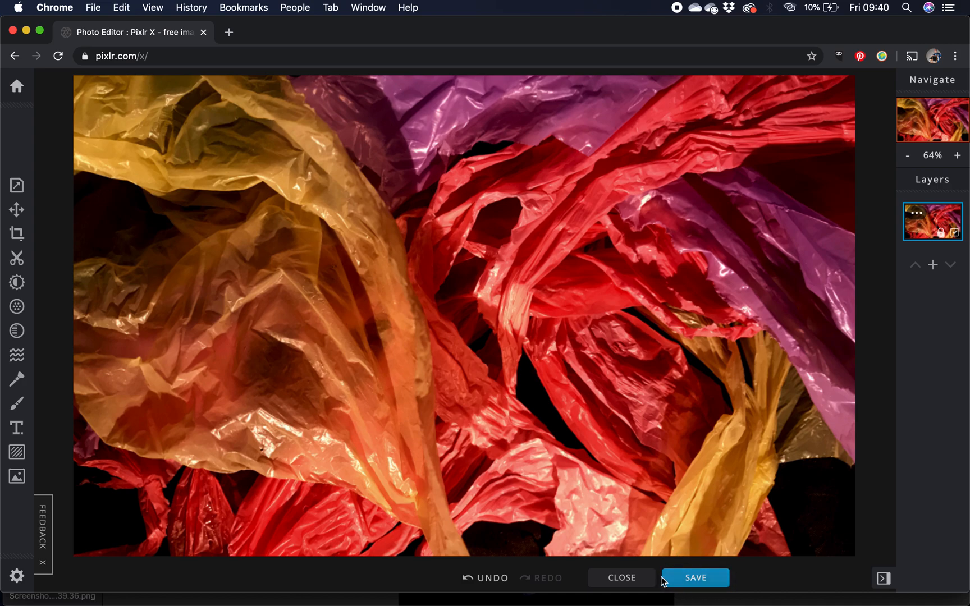
Step: Download the edited photo as a high-quality JPG named "20200325_115457935_iOS edit 1"
click(690, 580)
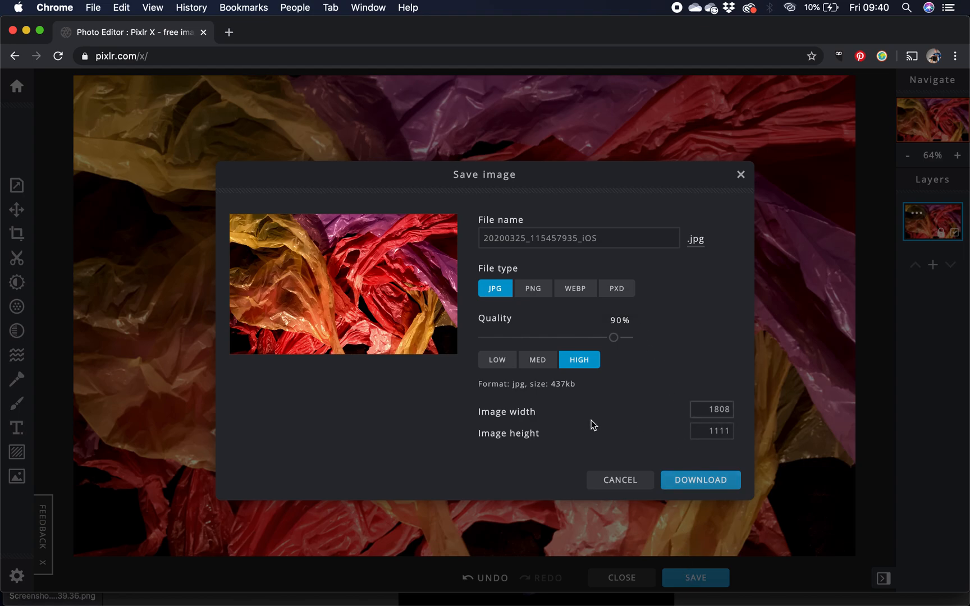
click(606, 231)
click(617, 237)
text(edit 1)
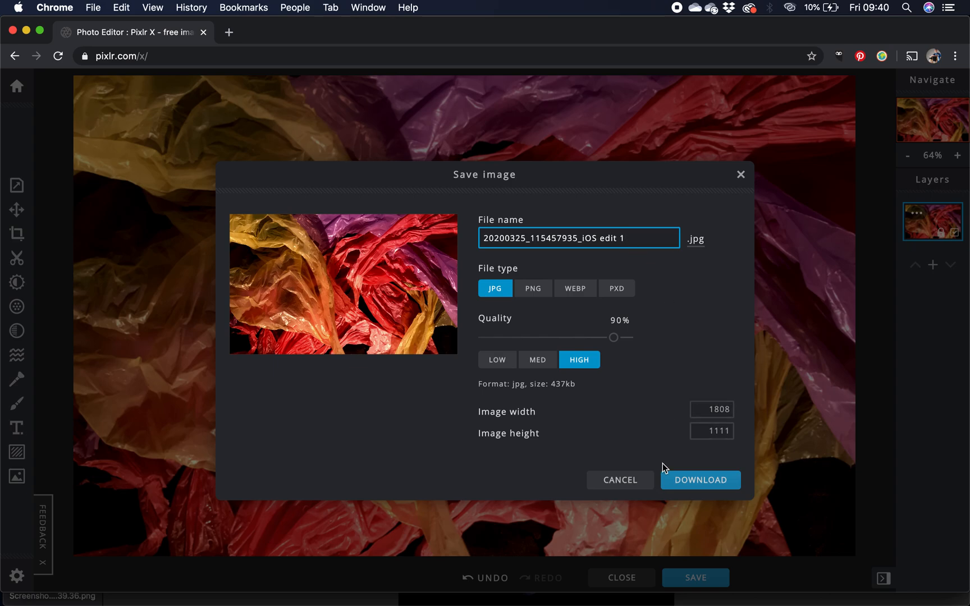
click(686, 481)
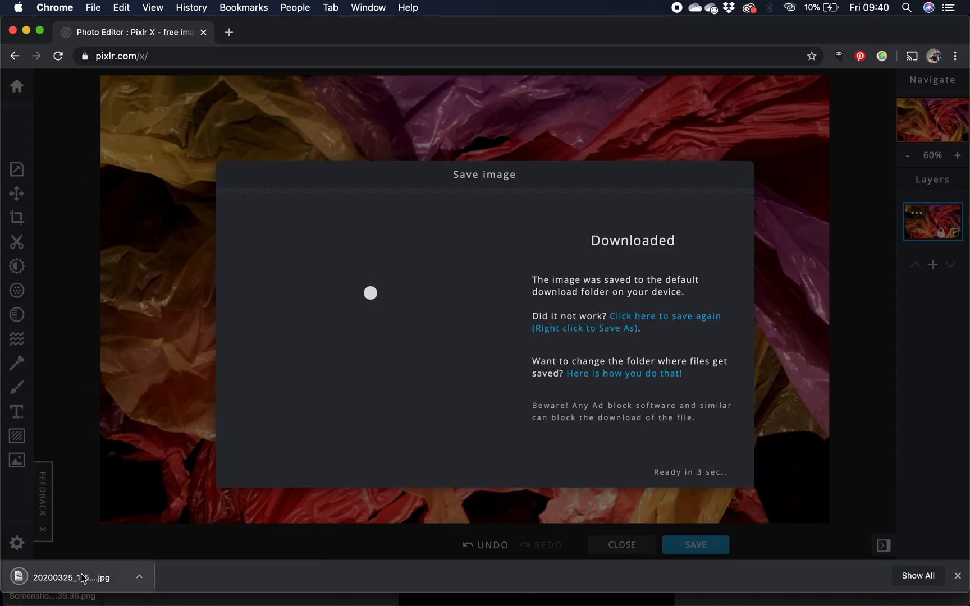
Step: Check the downloaded photo in Preview, then return to Pixlr X and dismiss the save dialog
key(super+Tab)
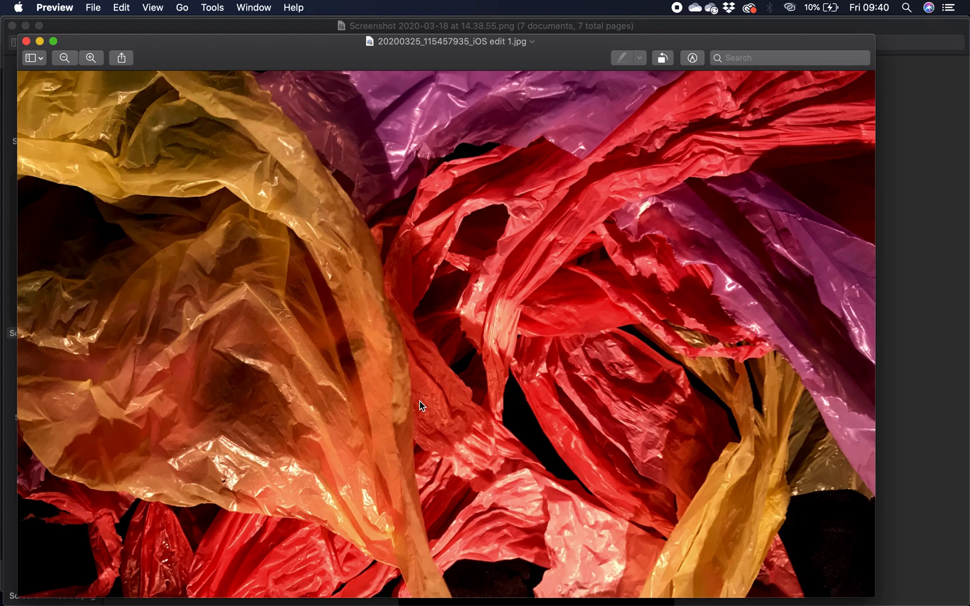
key(super+Tab)
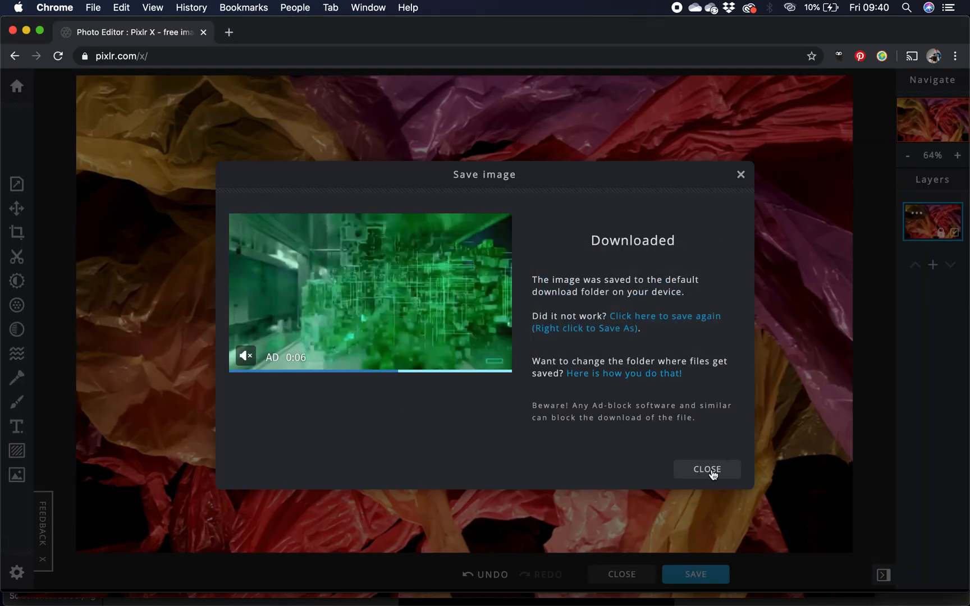
click(706, 469)
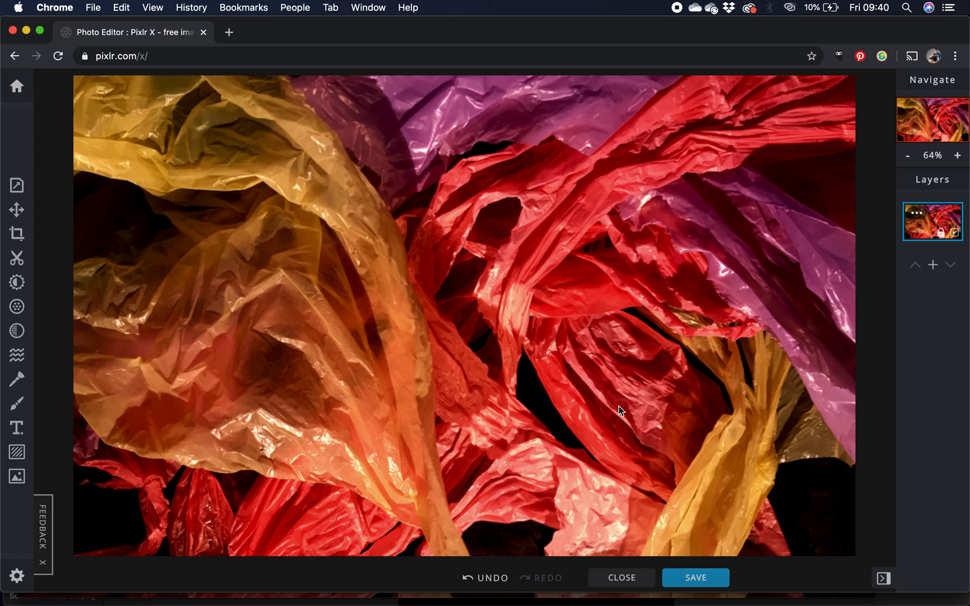